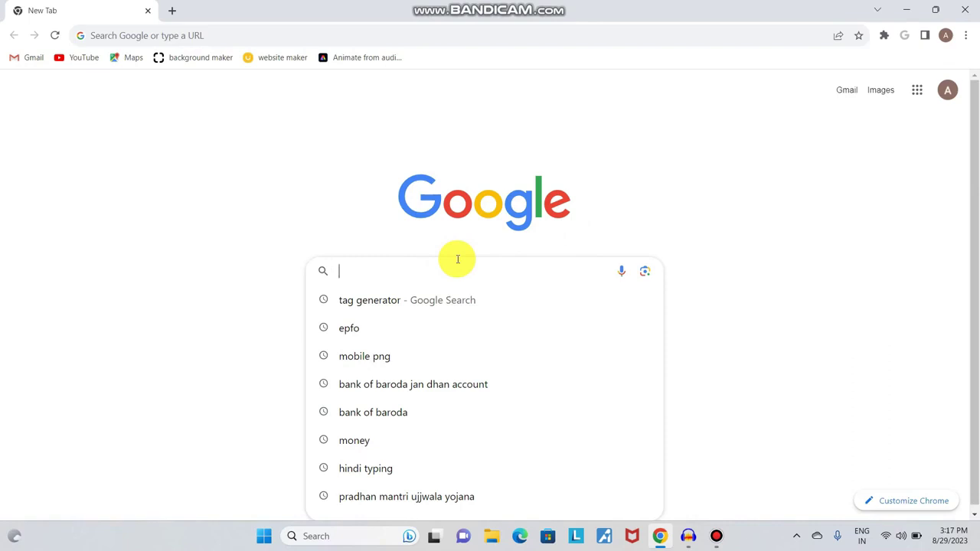
Search Google for 'uidai' and open the official uidai.gov.in result
type("dai")
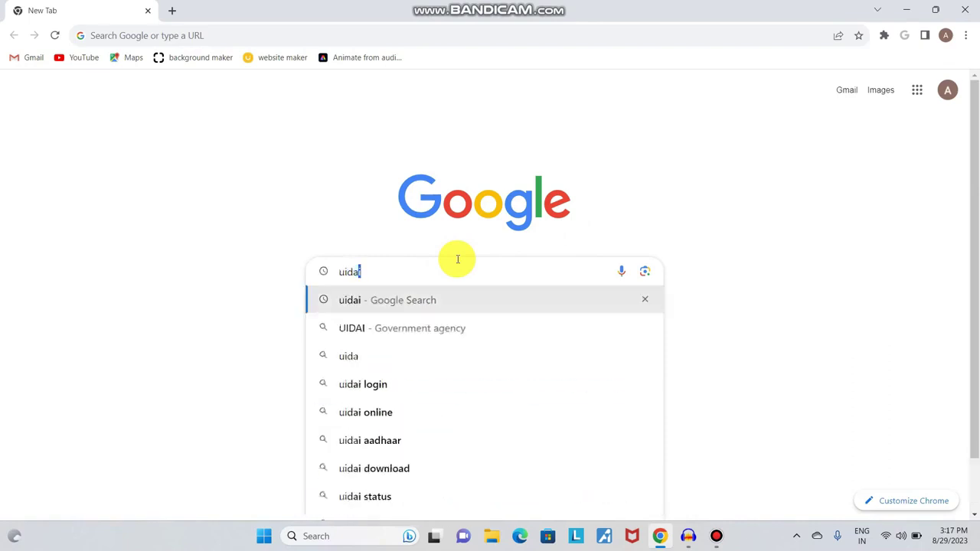
left_click(470, 224)
left_click(425, 272)
key("Return")
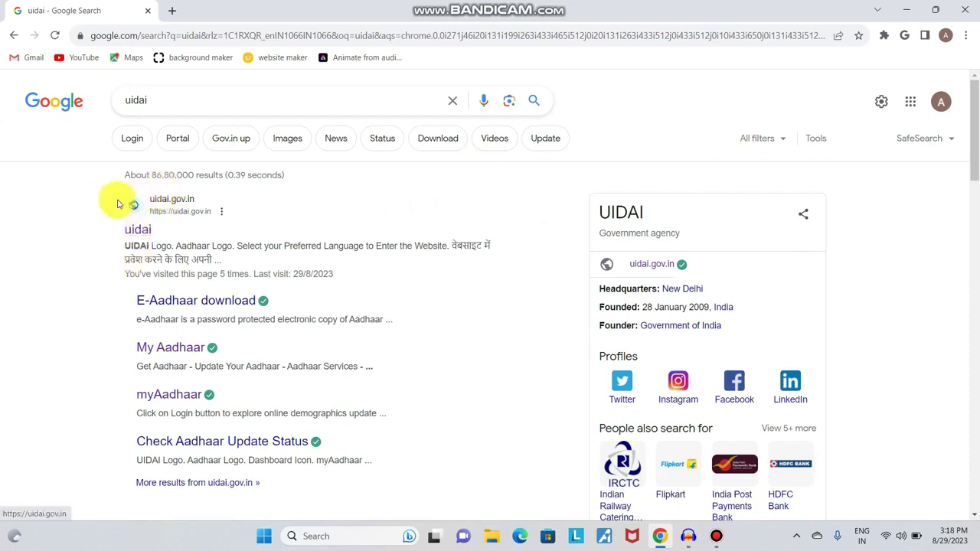
left_click(158, 205)
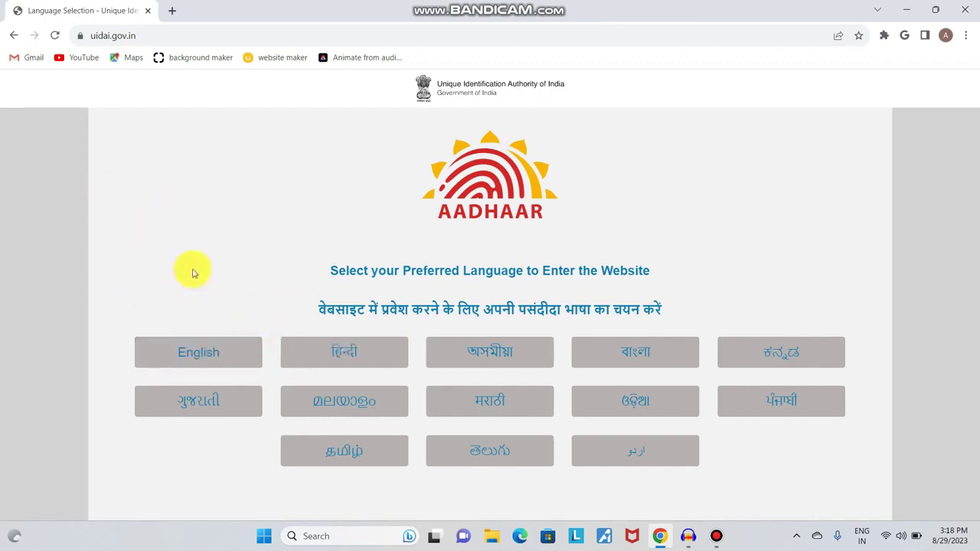
Enter the English UIDAI site, close the update notice, and show the My Aadhaar services list
left_click(208, 352)
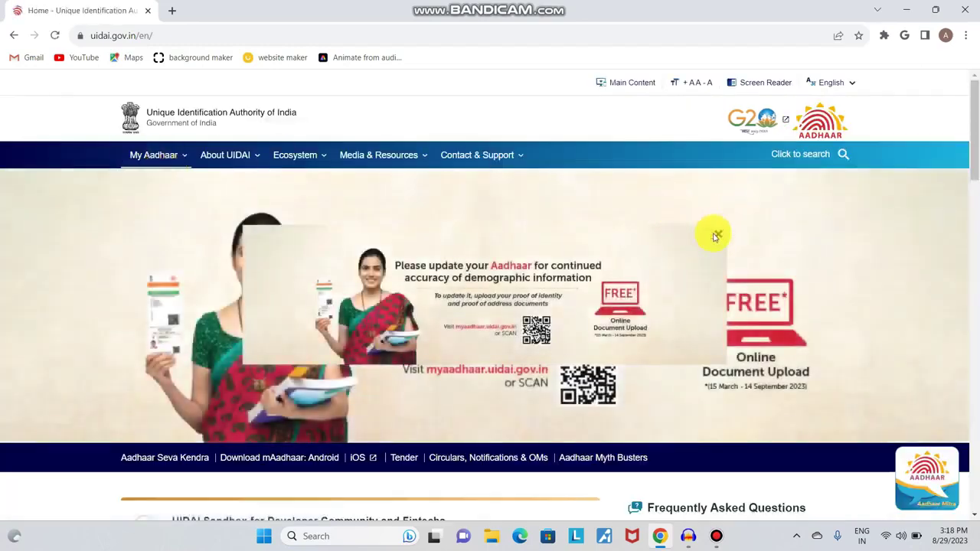
left_click(717, 233)
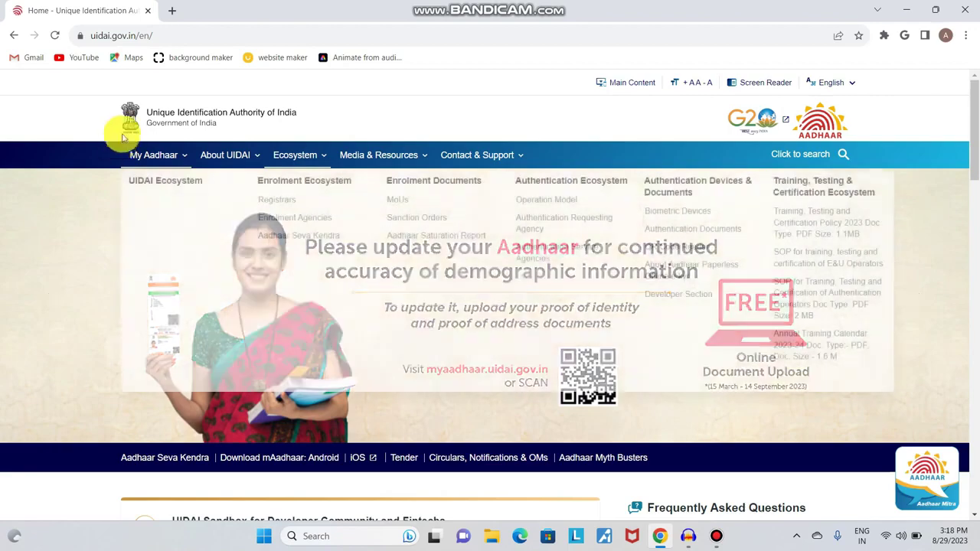
mouse_move(153, 156)
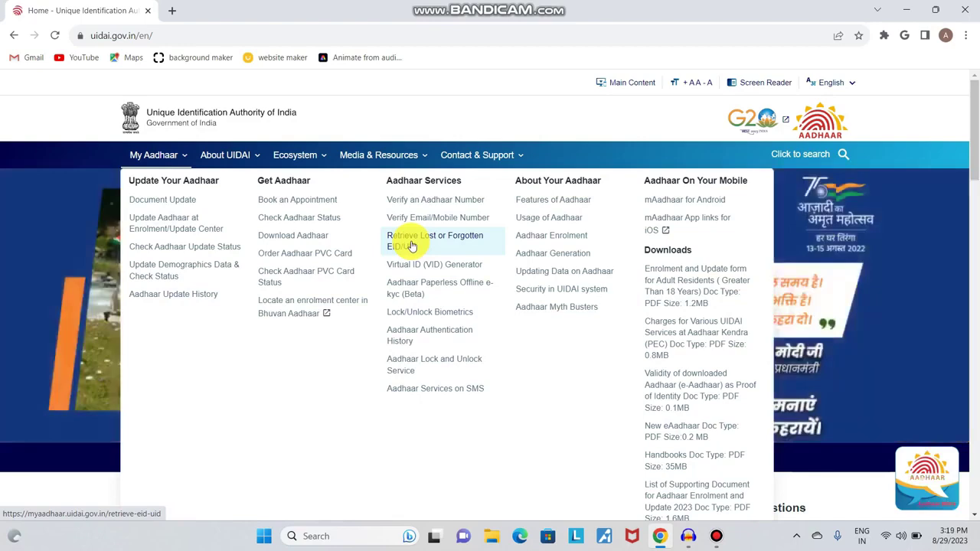
Open the Retrieve Lost or Forgotten EID/UID form
left_click(412, 243)
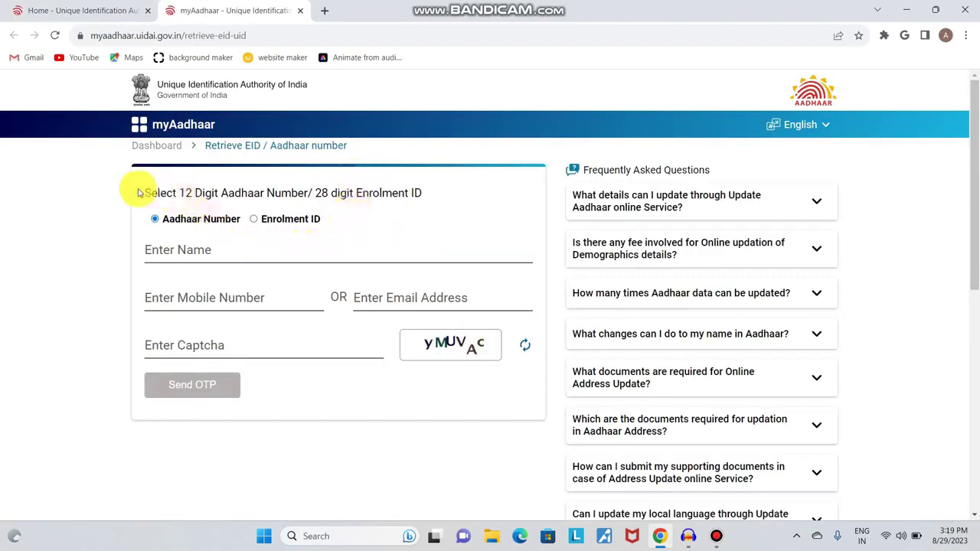
left_click_drag(144, 193, 361, 196)
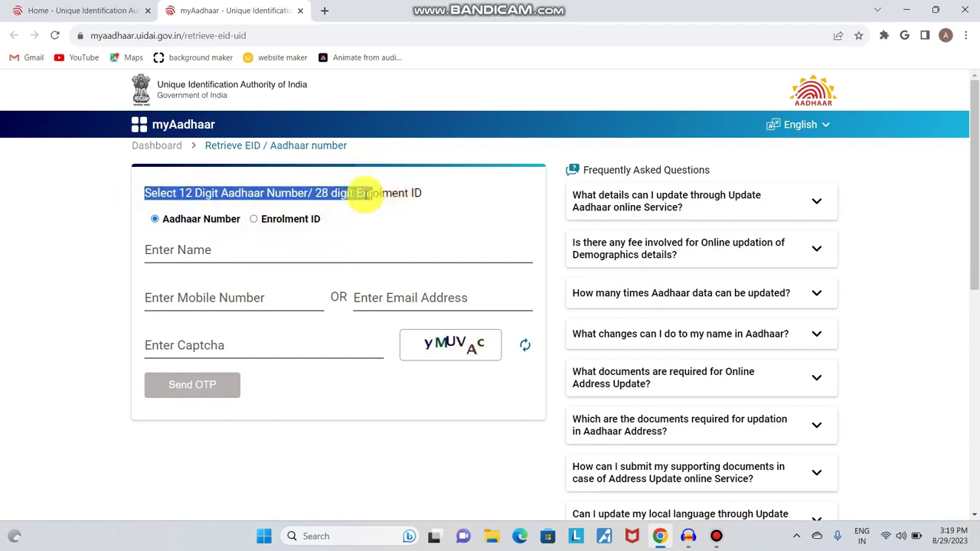
left_click(378, 213)
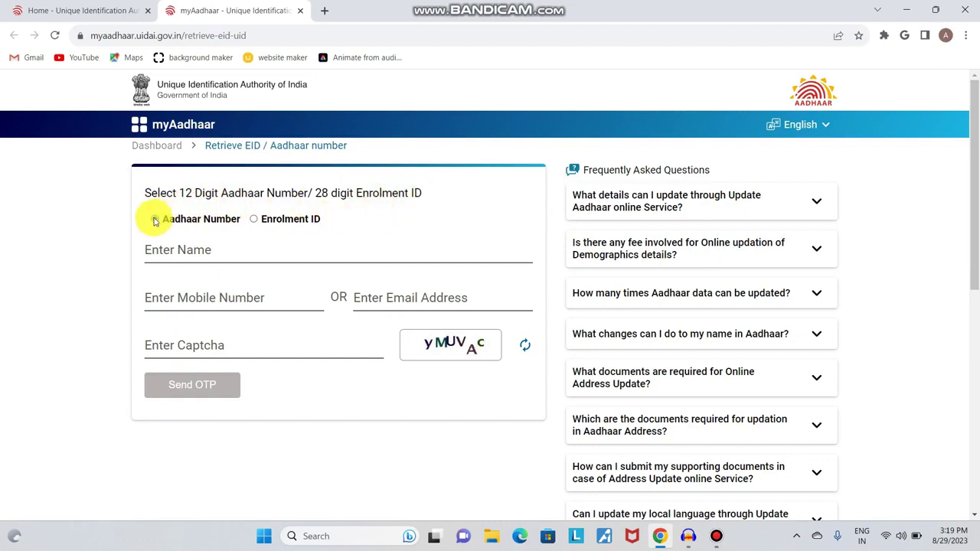
Fill in the holder's name, registered mobile number and the captcha
left_click(185, 253)
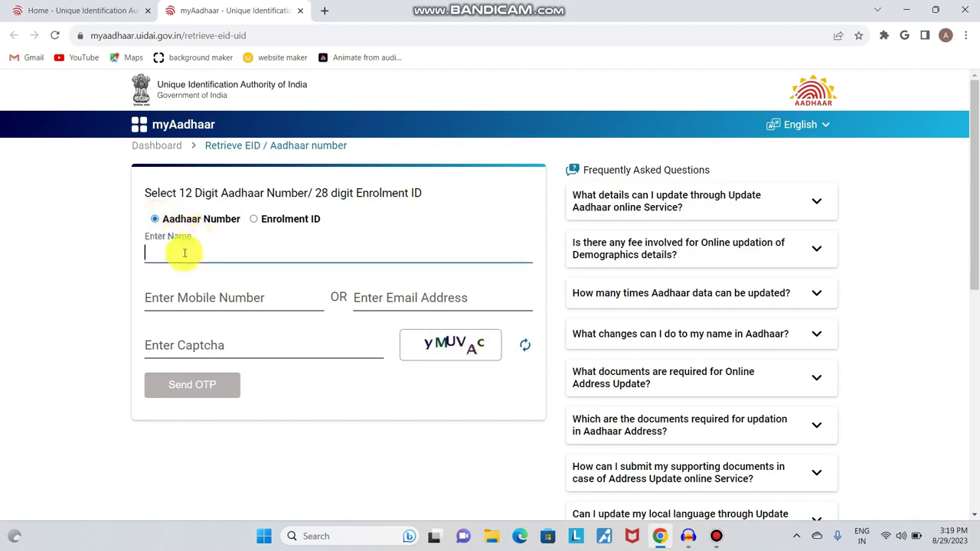
left_click(184, 301)
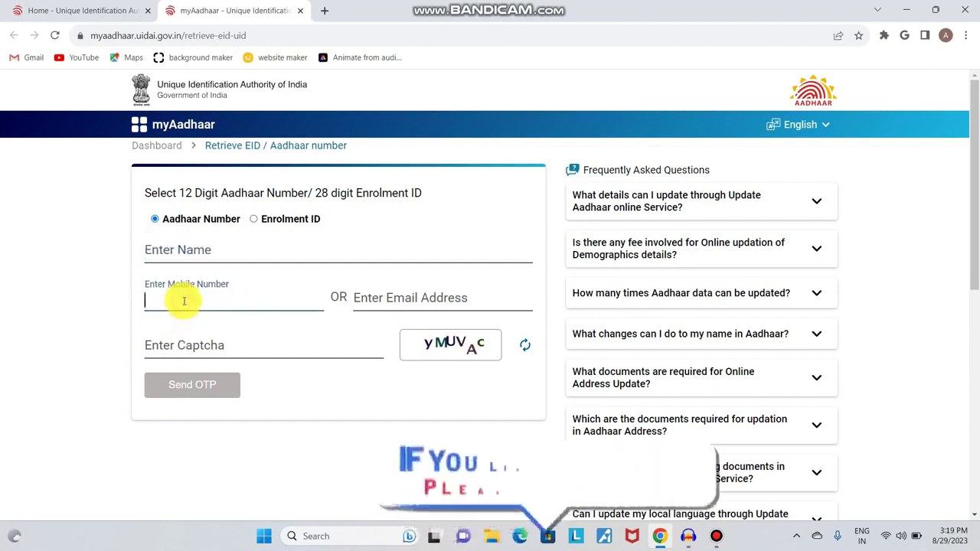
left_click(105, 266)
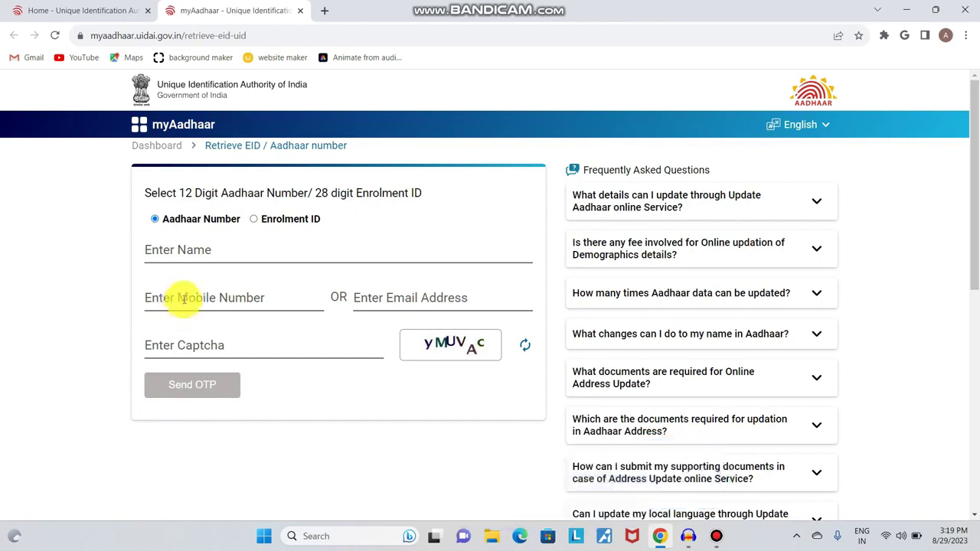
left_click(180, 250)
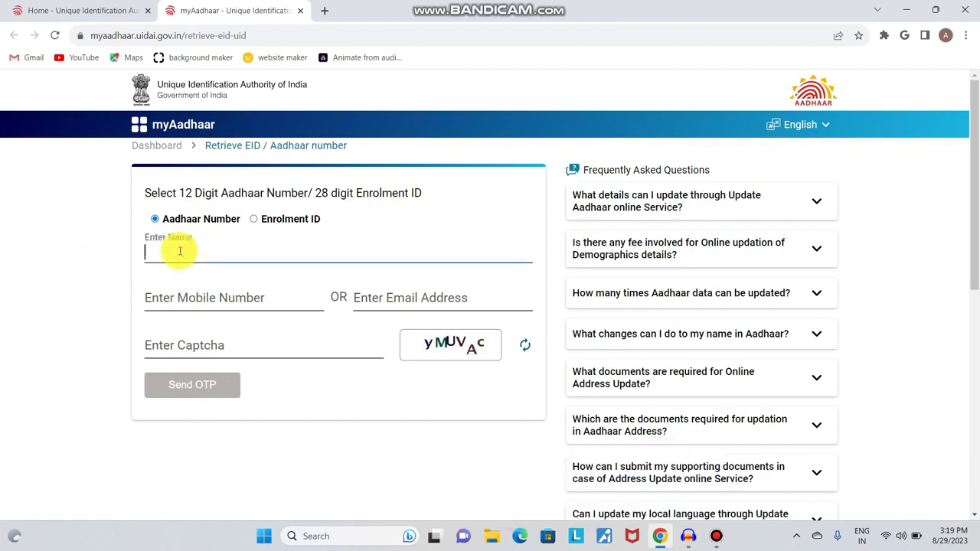
left_click(181, 293)
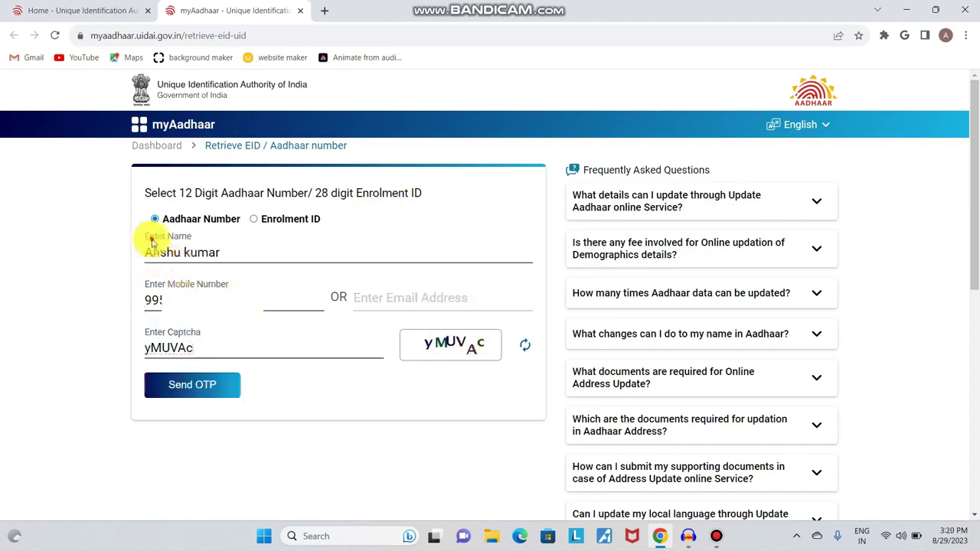
left_click_drag(153, 242, 219, 280)
left_click(230, 283)
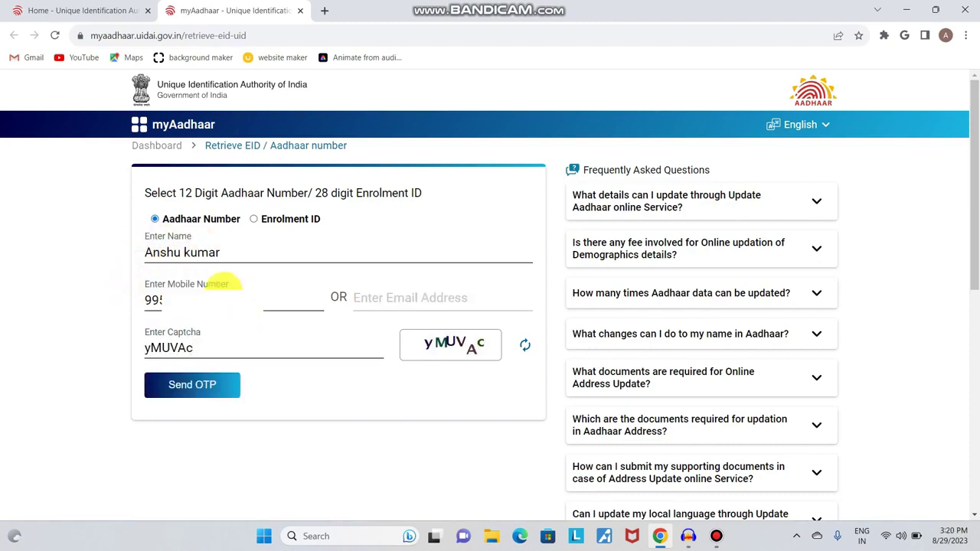
left_click_drag(142, 329, 210, 342)
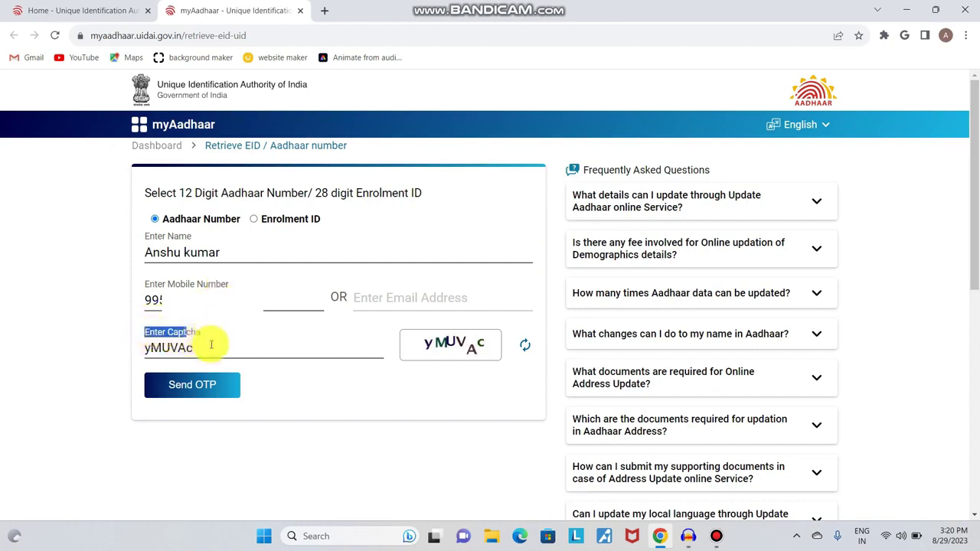
Request an OTP to the mobile, paste the received code, and submit it
left_click(196, 388)
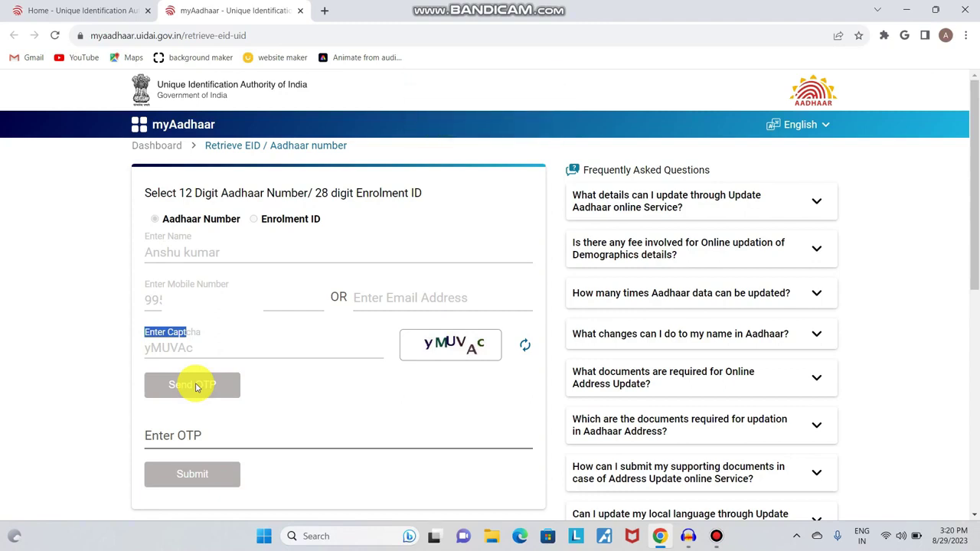
left_click(198, 438)
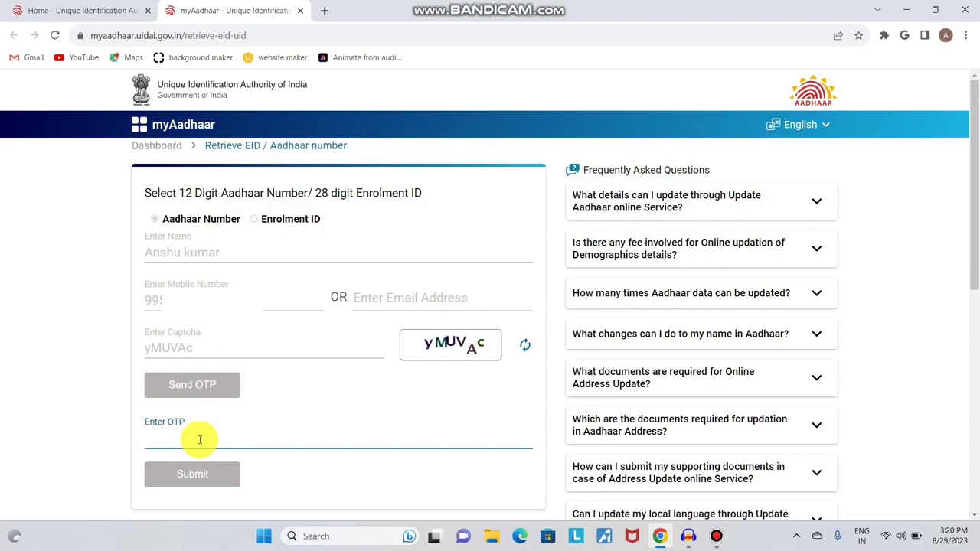
key("ctrl+v")
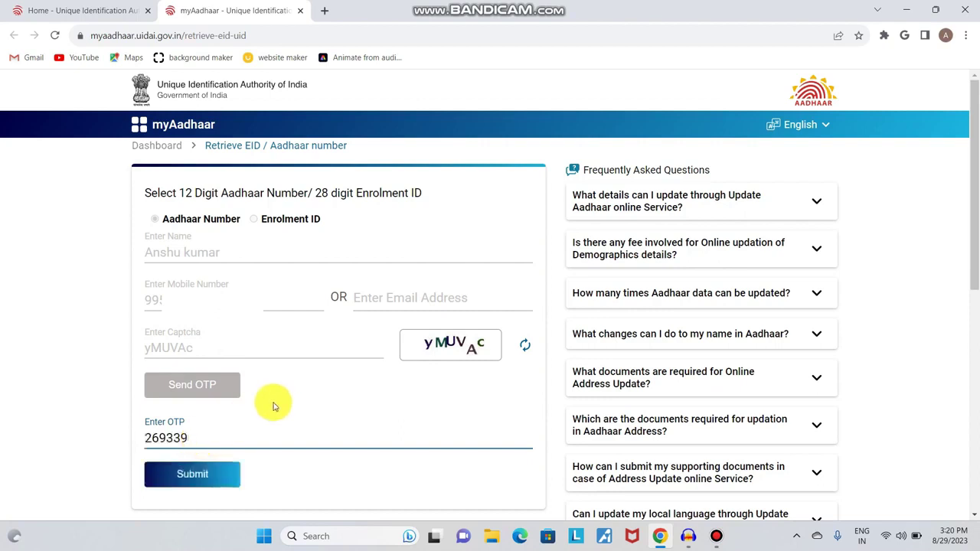
left_click(221, 477)
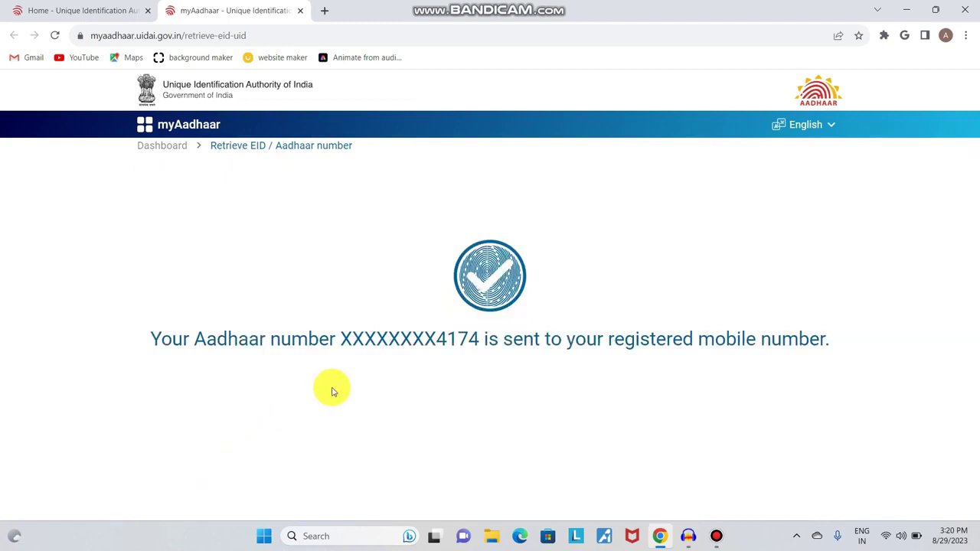
Review the masked Aadhaar number confirmation, then show My Aadhaar services on the UIDAI home tab
left_click_drag(144, 340, 837, 349)
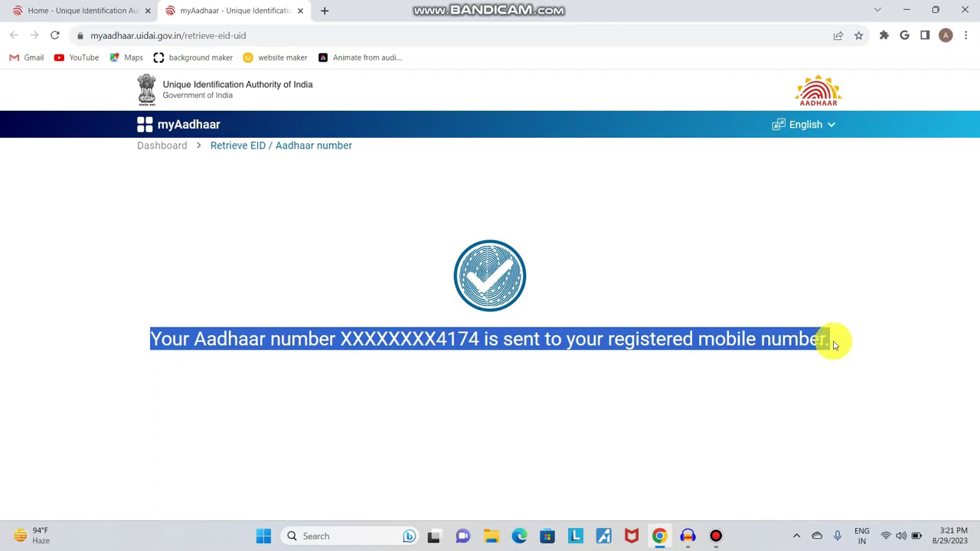
left_click(837, 346)
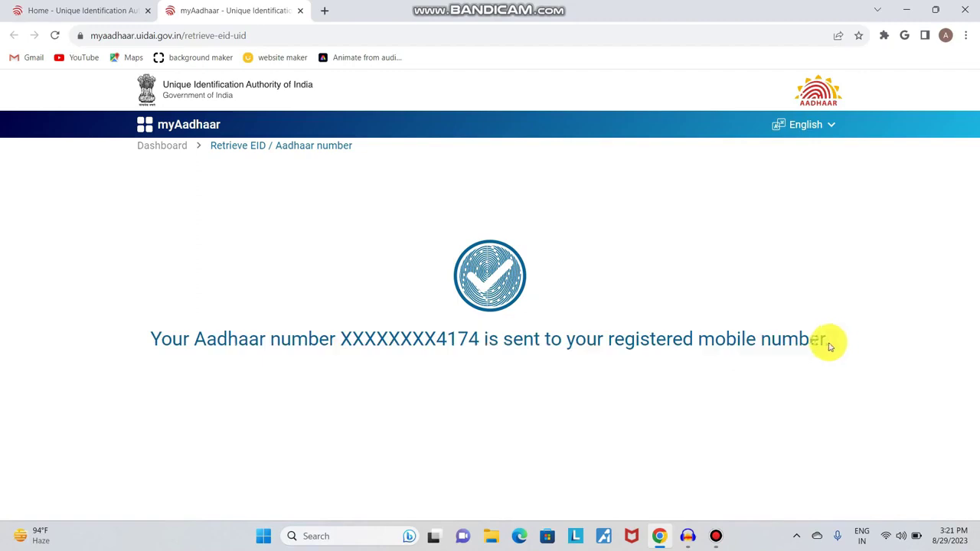
left_click_drag(343, 339, 480, 339)
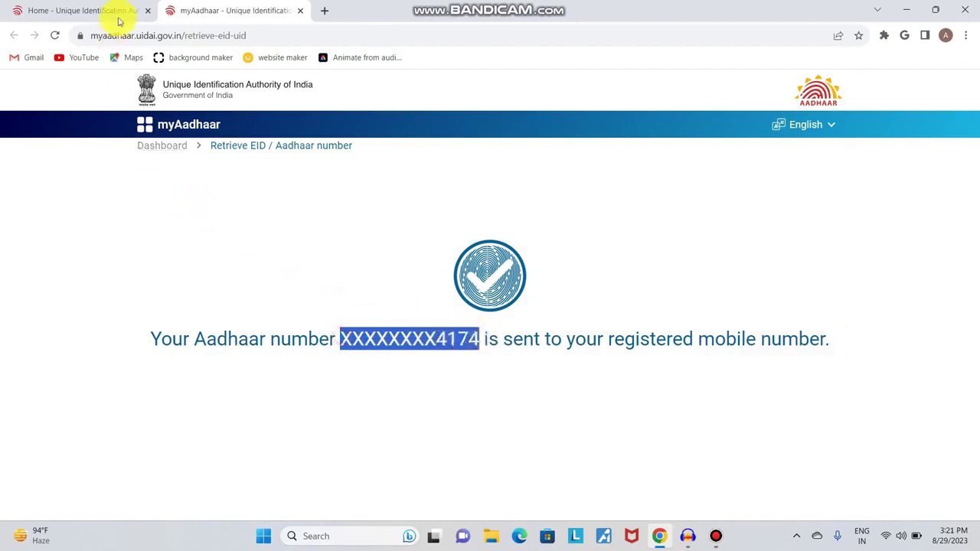
left_click(92, 13)
mouse_move(157, 157)
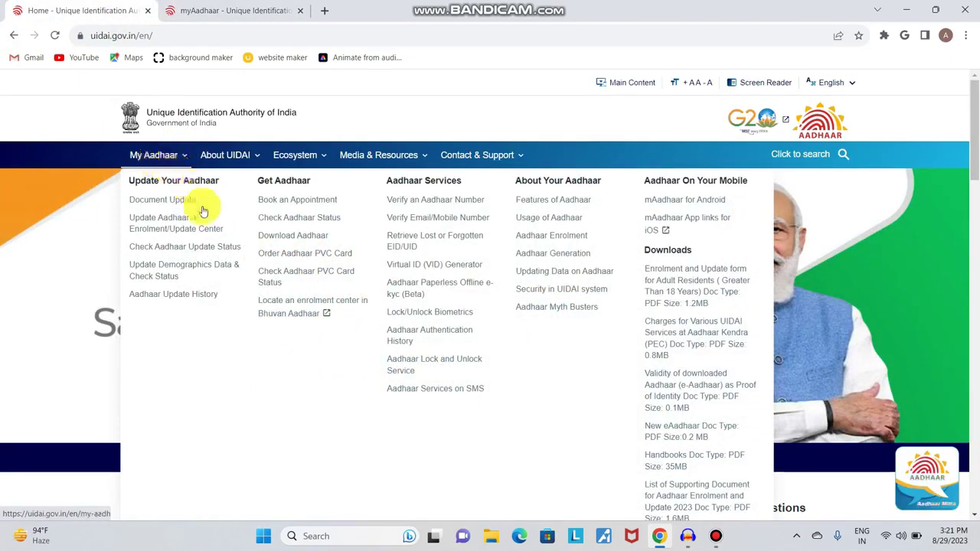
Reach the Download Aadhaar login, enter Aadhaar number and captcha, send OTP, and enter the code
left_click(293, 242)
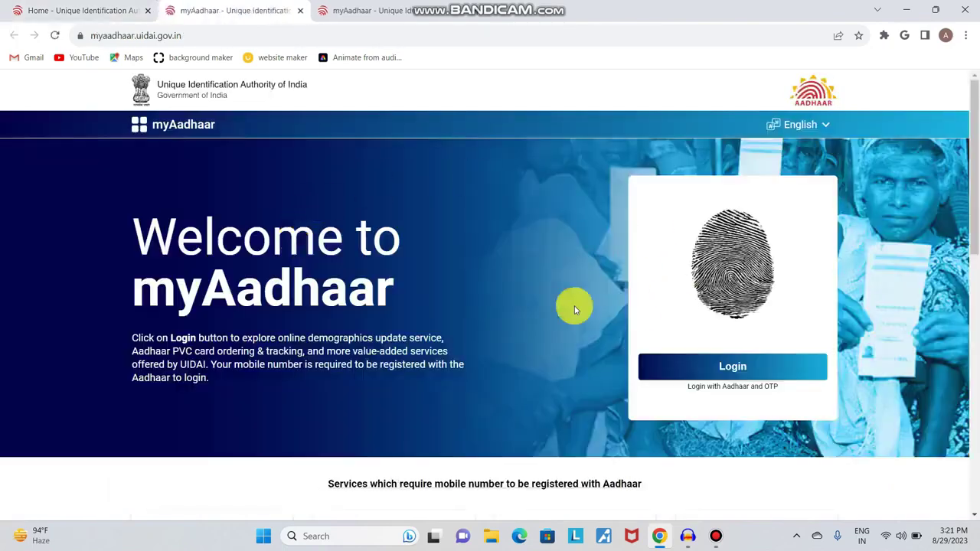
left_click(722, 359)
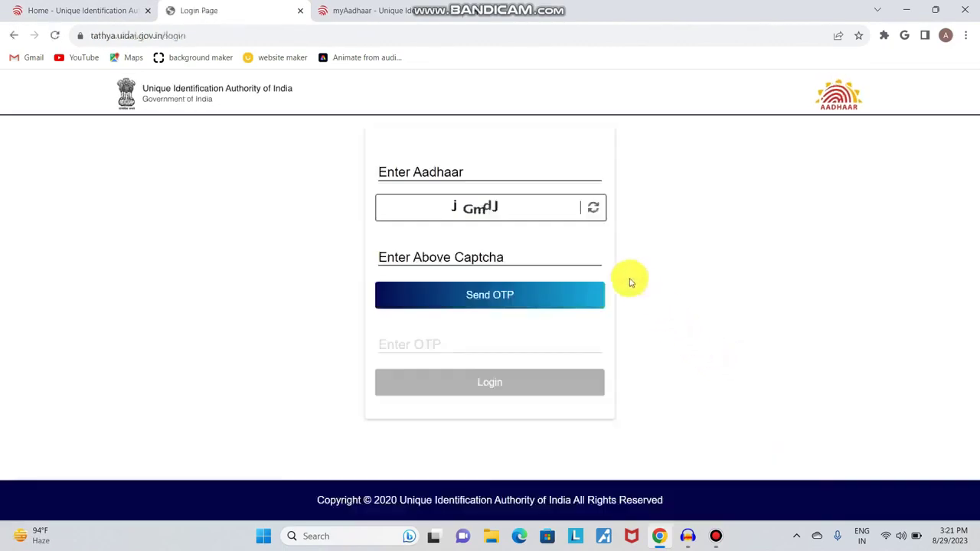
left_click(528, 174)
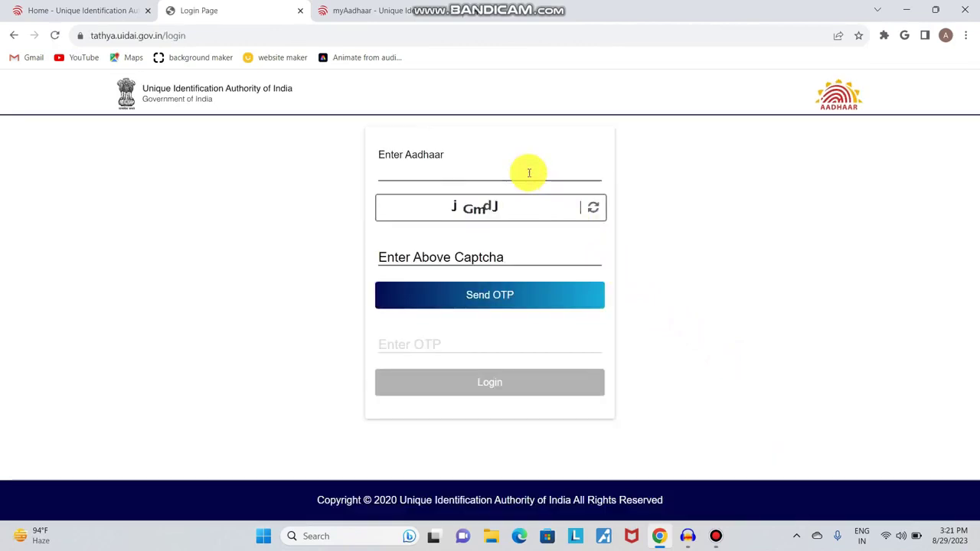
left_click(444, 262)
left_click(454, 177)
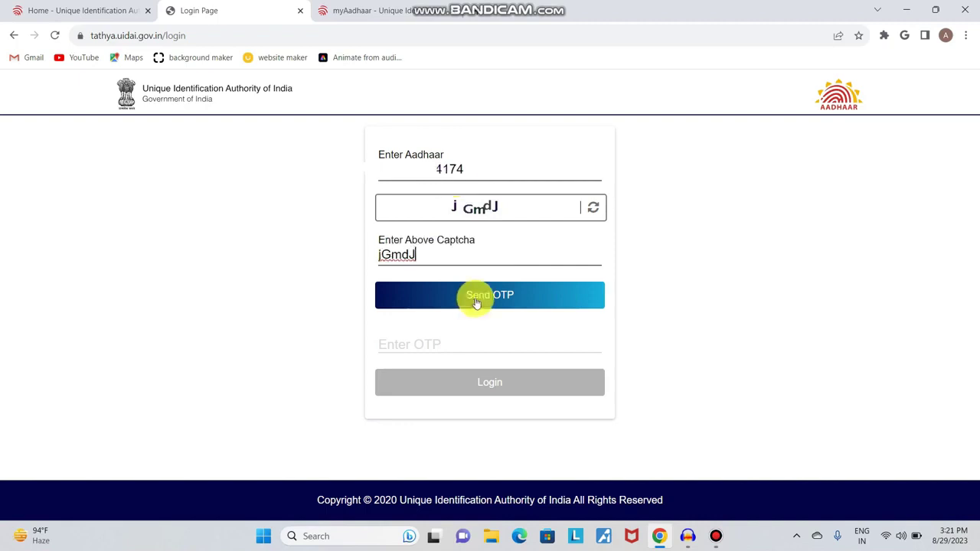
left_click(476, 302)
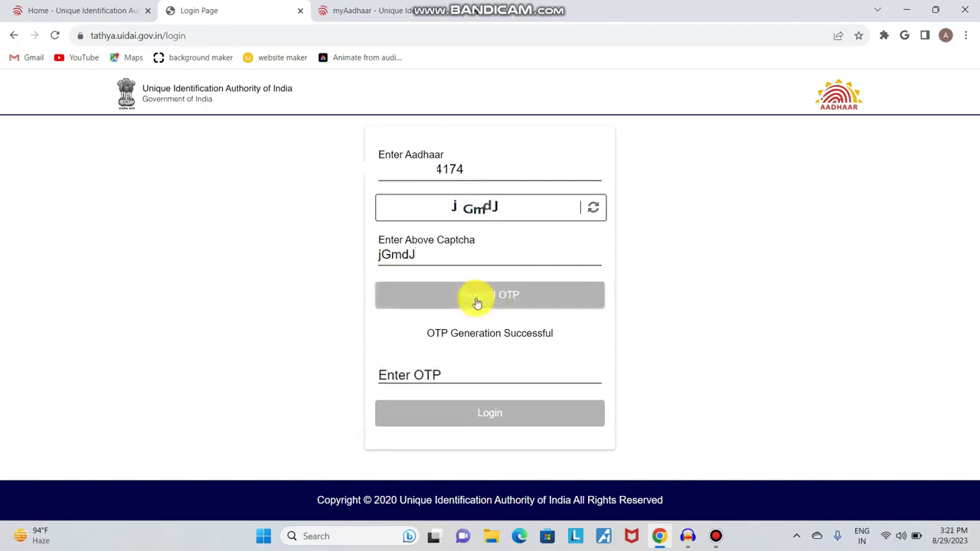
left_click(485, 379)
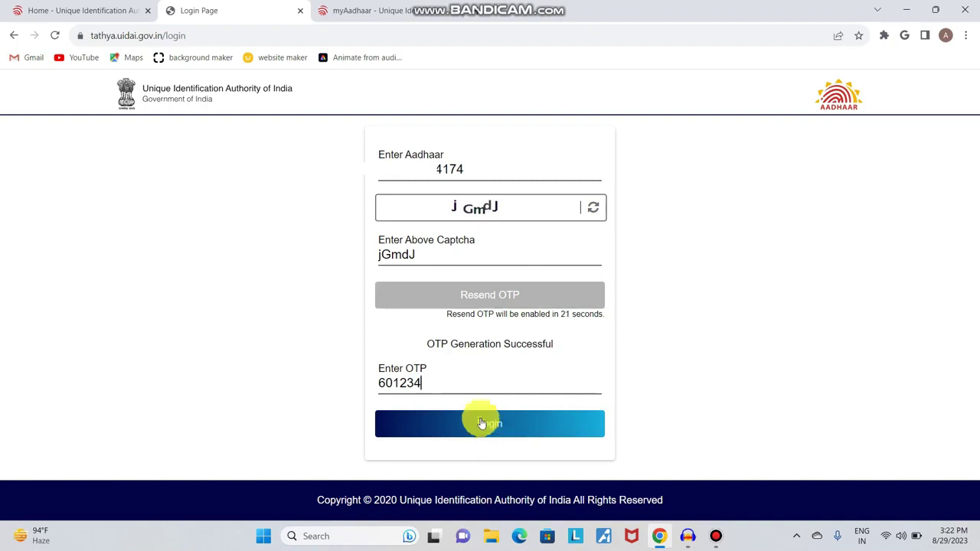
Log in with the OTP and check the profile details on the Services dashboard
left_click(487, 429)
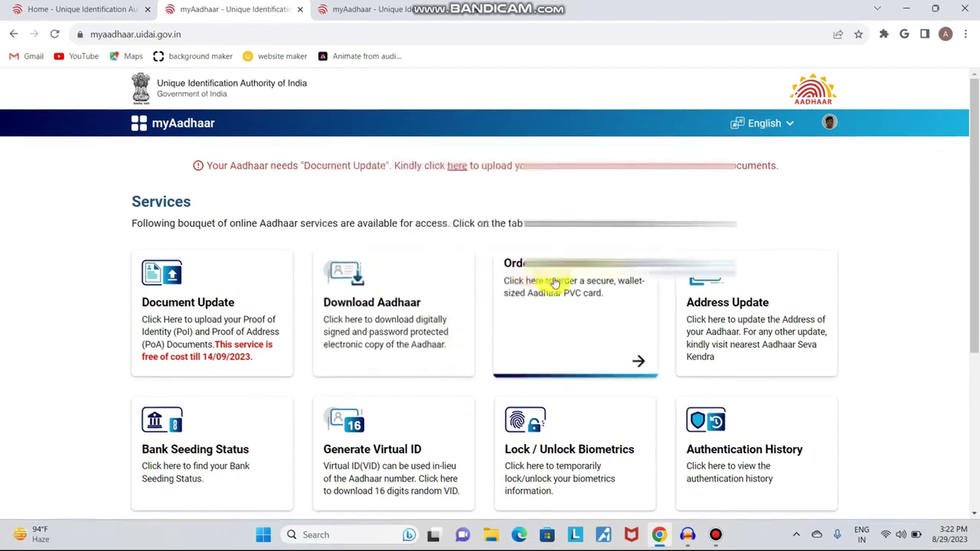
left_click(831, 124)
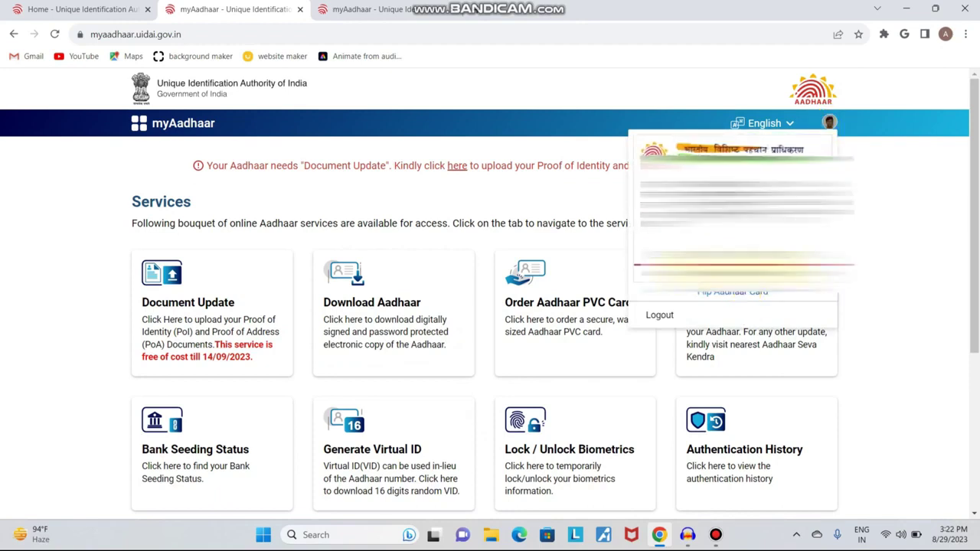
left_click(856, 245)
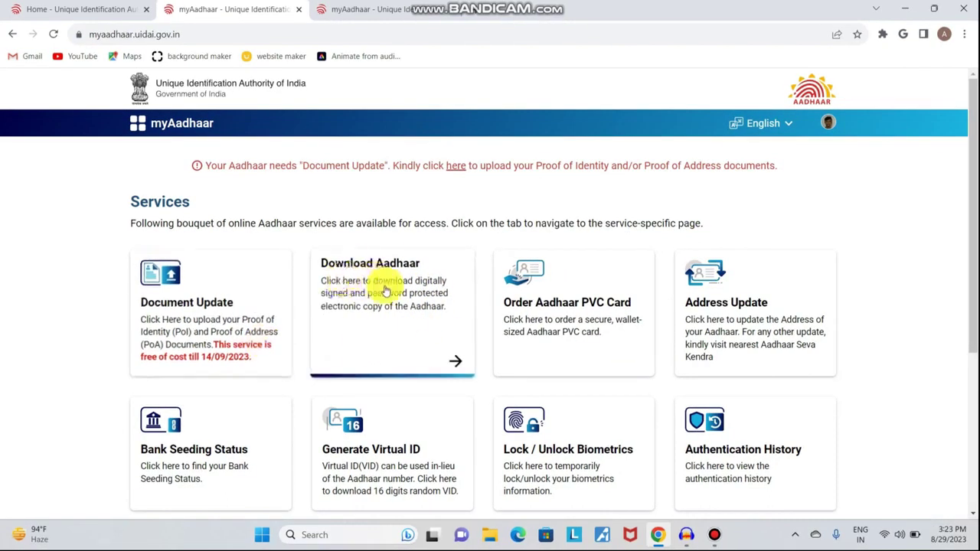
Download the e-Aadhaar PDF and open it from Chrome's recent downloads list
left_click(385, 291)
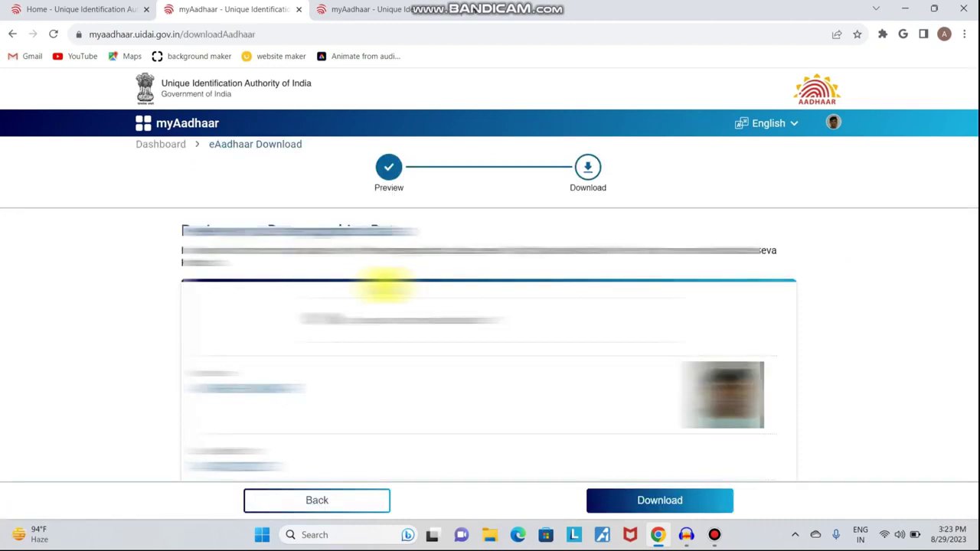
scroll(386, 282, "down", 2)
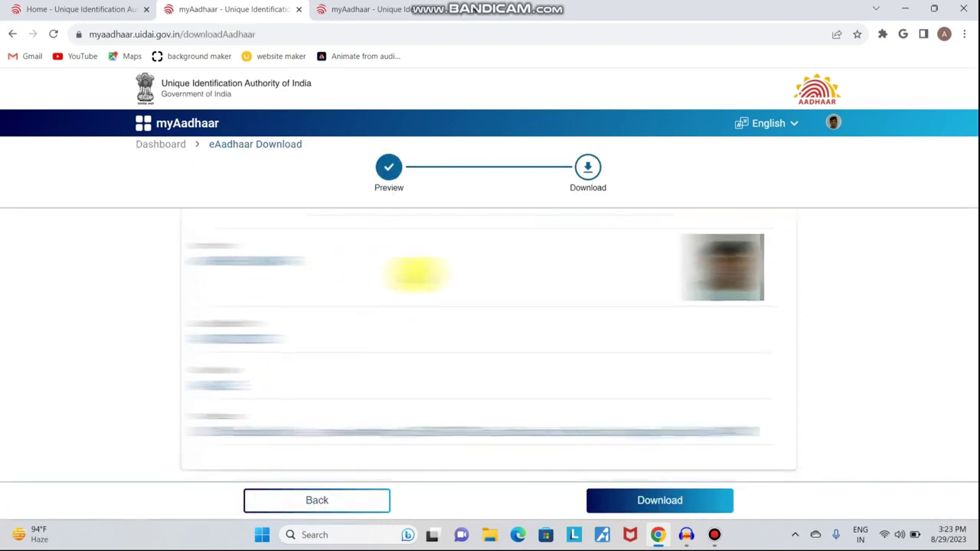
left_click(656, 499)
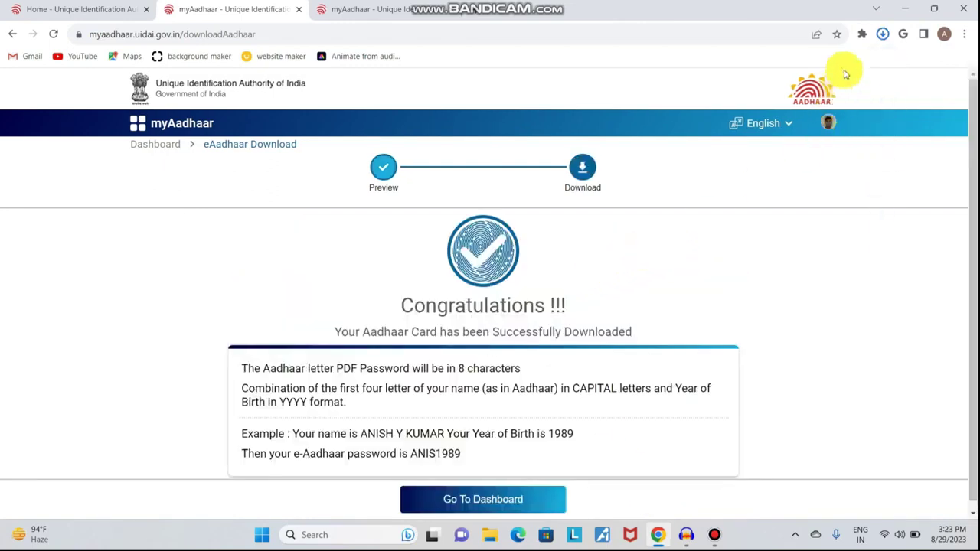
left_click(883, 35)
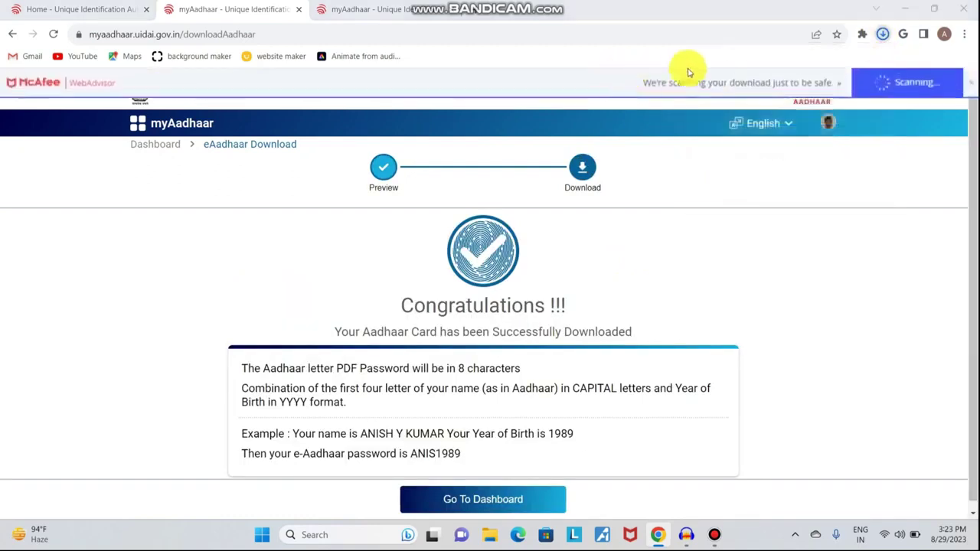
left_click(883, 36)
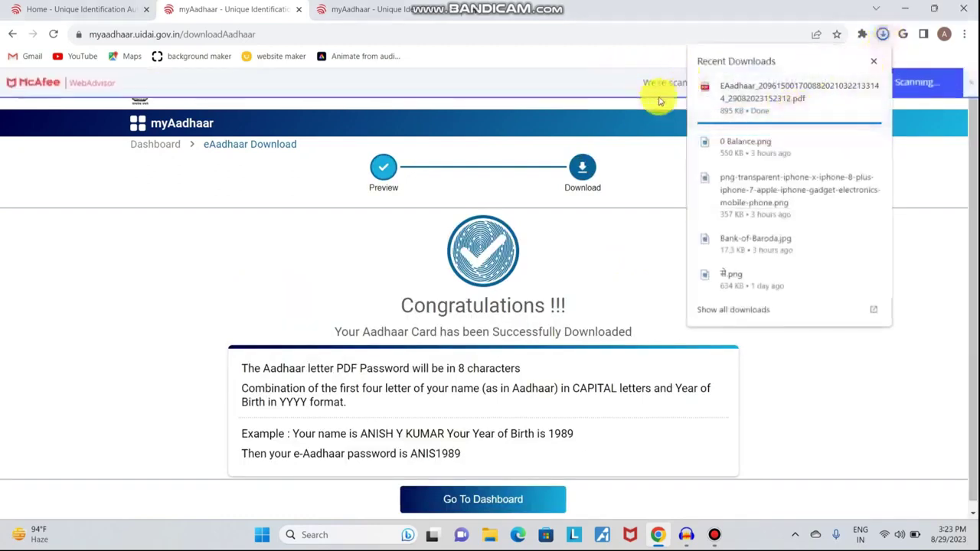
left_click(735, 86)
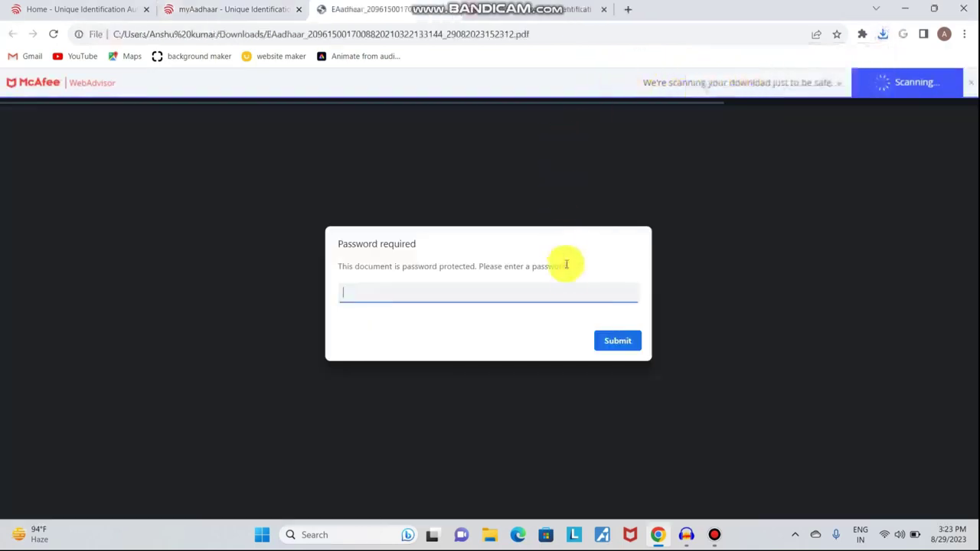